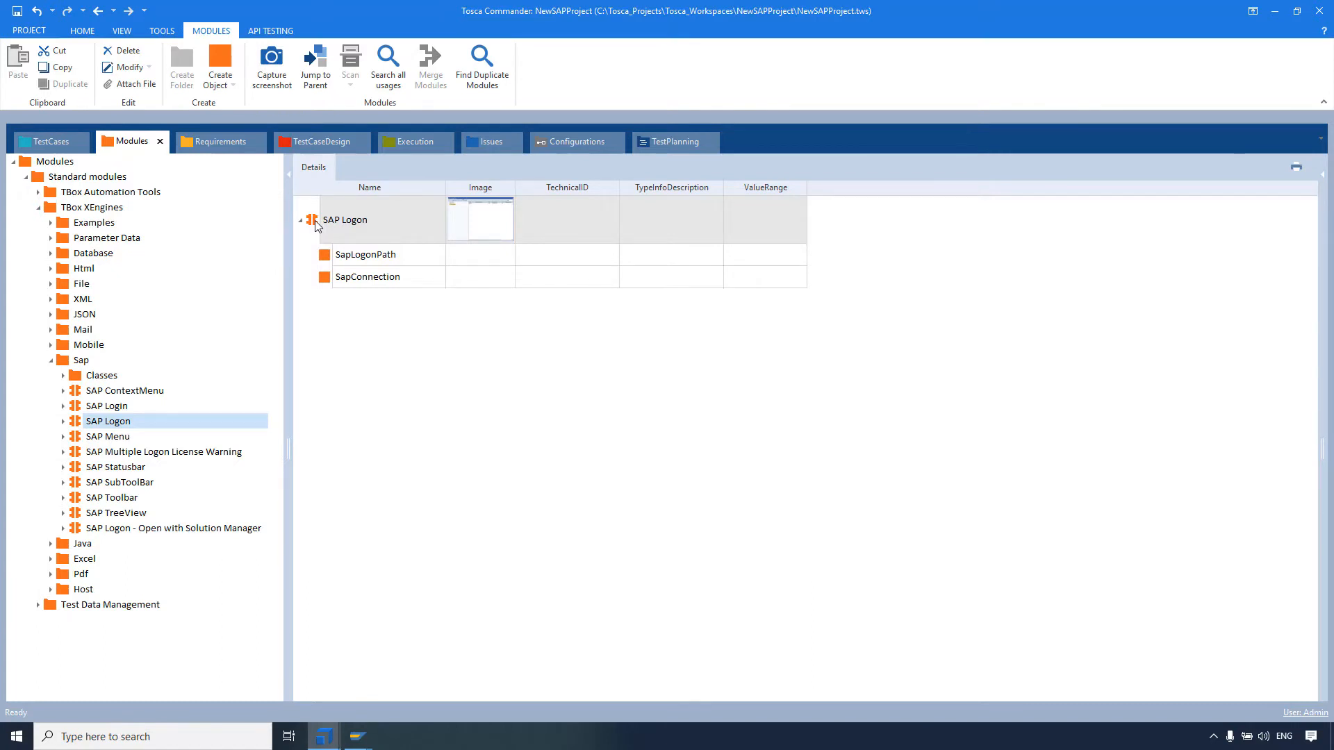
Step: Add the SAP Logon module as a test step in the Log on to SAP test case
mouse_move(316, 224)
mouse_down()
mouse_move(173, 167)
mouse_move(48, 139)
mouse_move(334, 212)
mouse_up()
click(312, 230)
Step: Set the test step's SapLogonPath to C:\Program Files (x86)\SAP\FrontEnd\SAPgui\saplogon.exe and SapConnection to IDES EXTERN
click(483, 251)
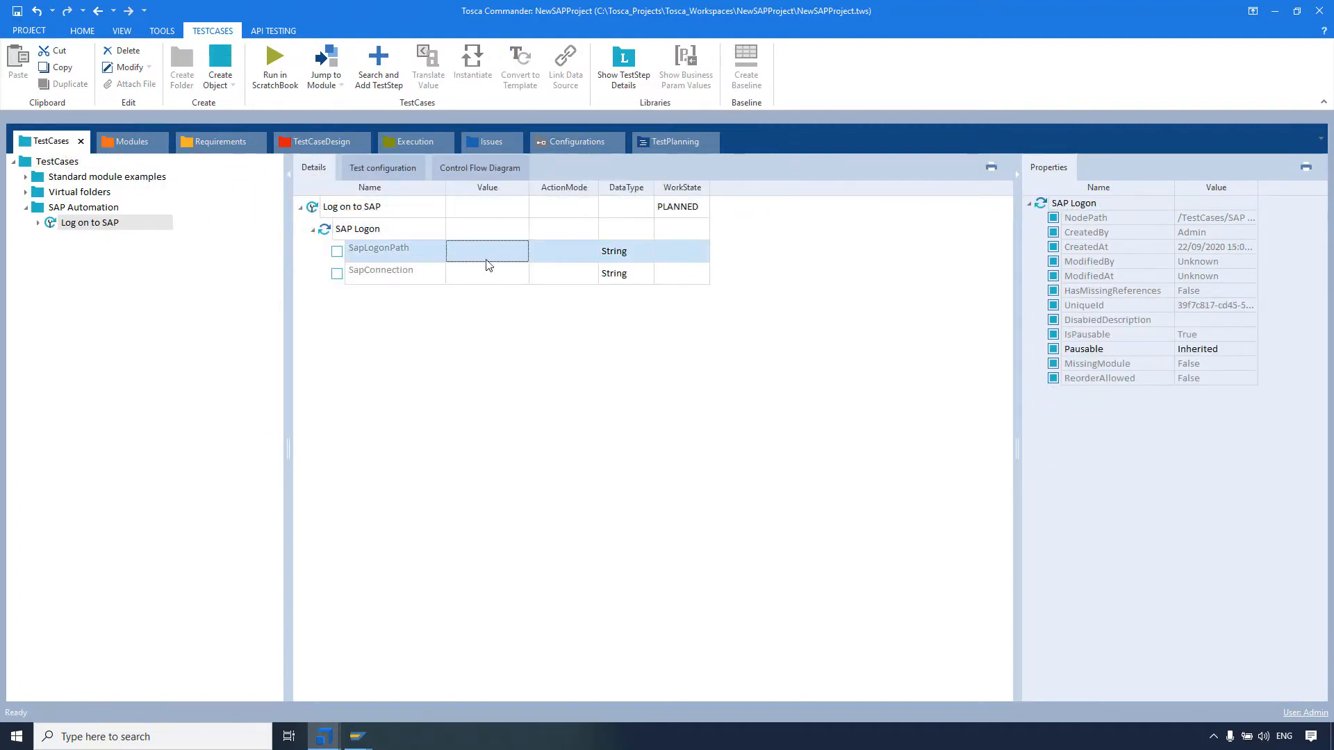
right_click(483, 251)
click(510, 310)
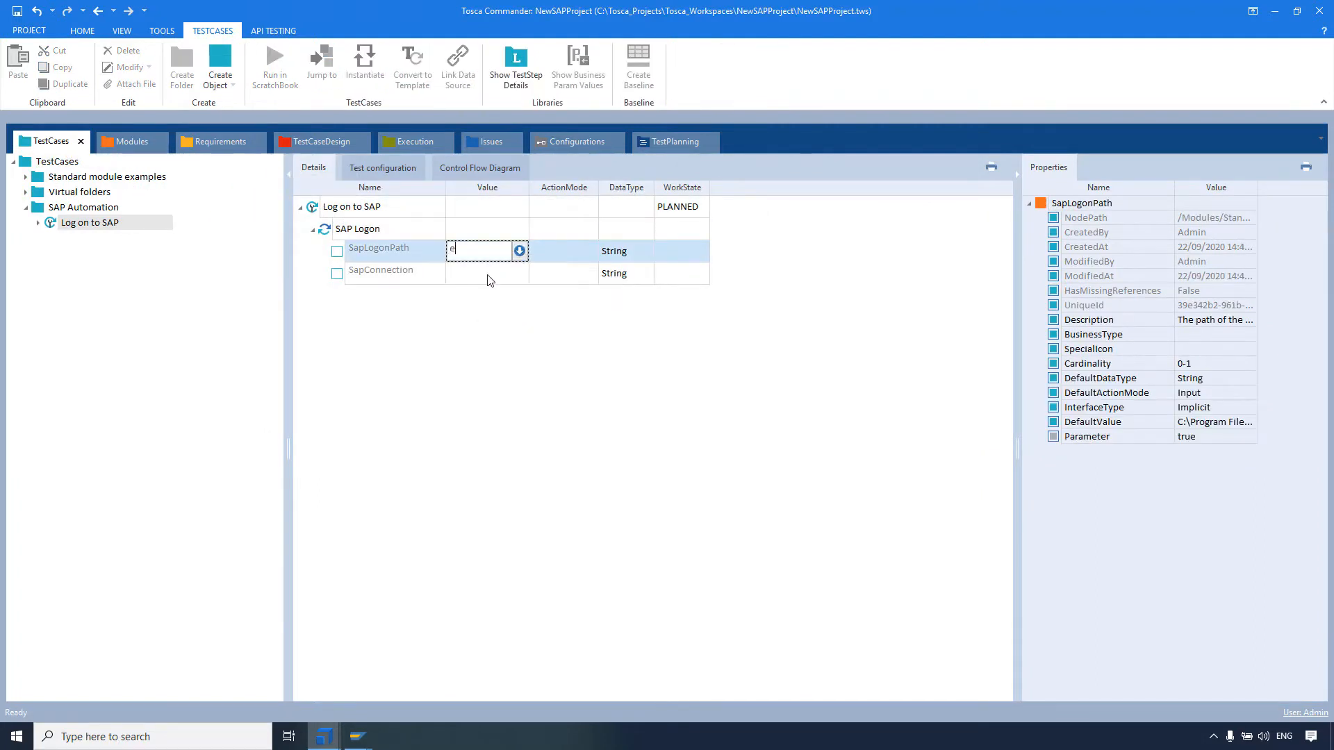
key(Return)
text(IDES EXTERN)
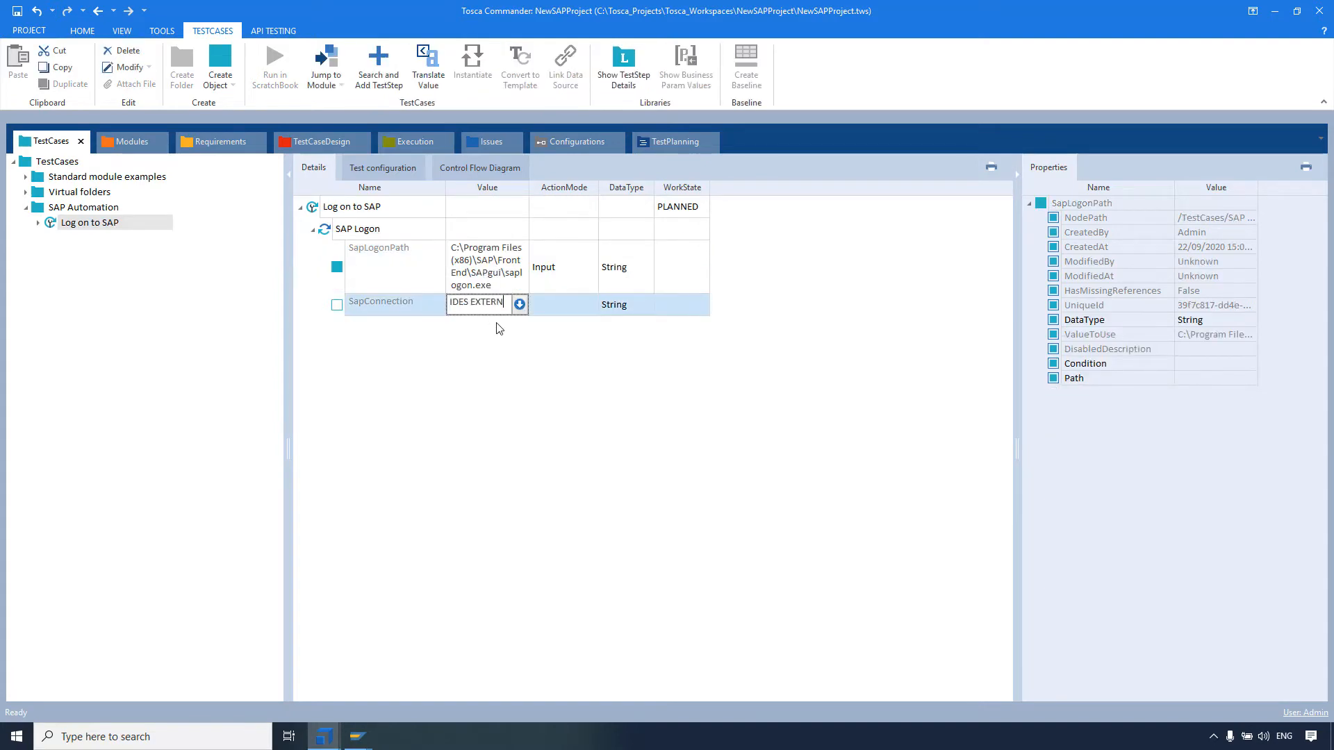
key(Return)
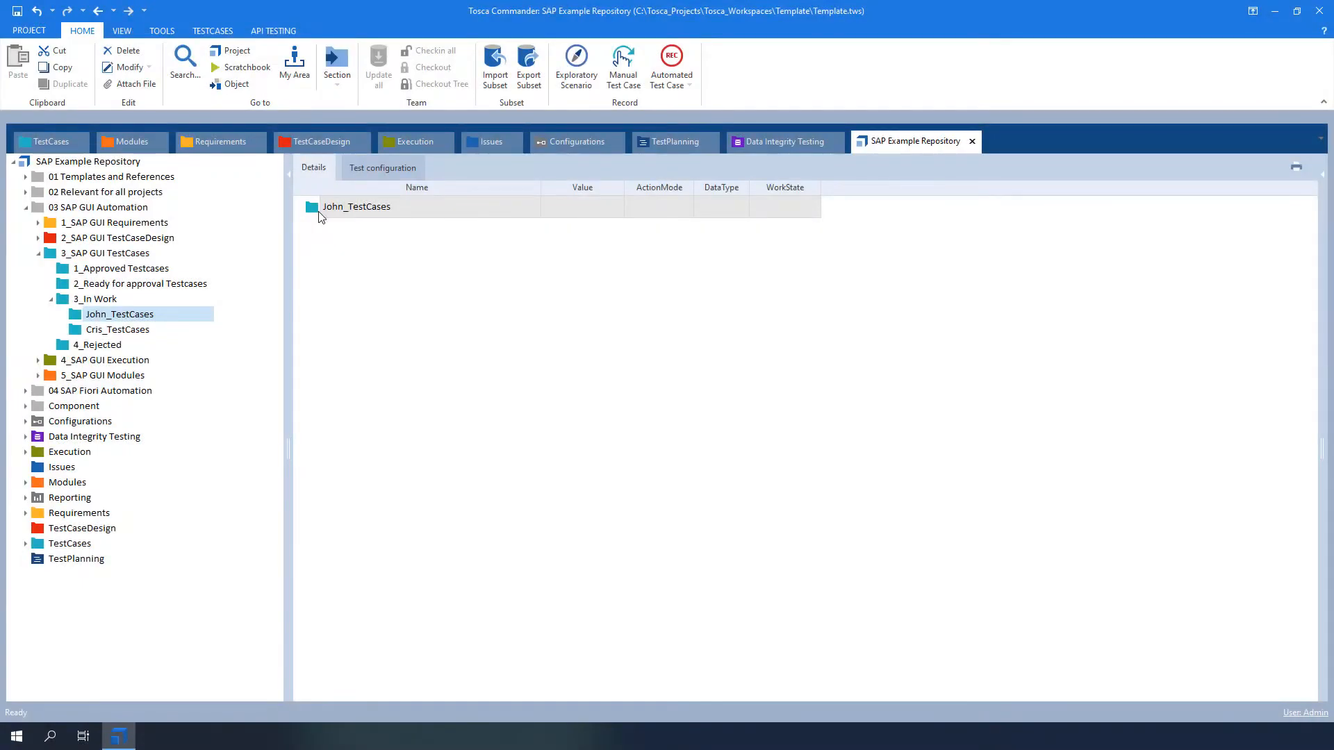
Step: Create a test case named "01 Generate and Verify Sales Order" in the first tester's folder under 3_In Work
right_click(316, 211)
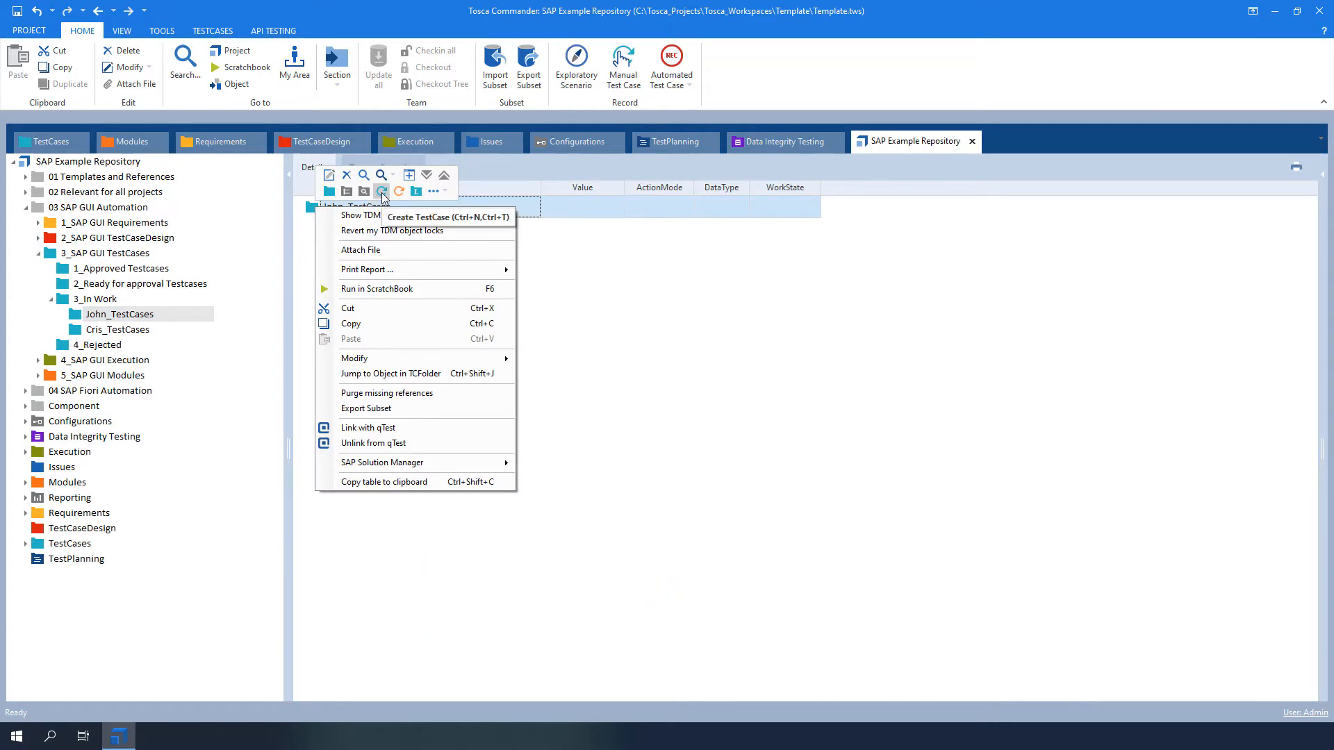
click(382, 192)
text(01 Generate and Verify Sales Order)
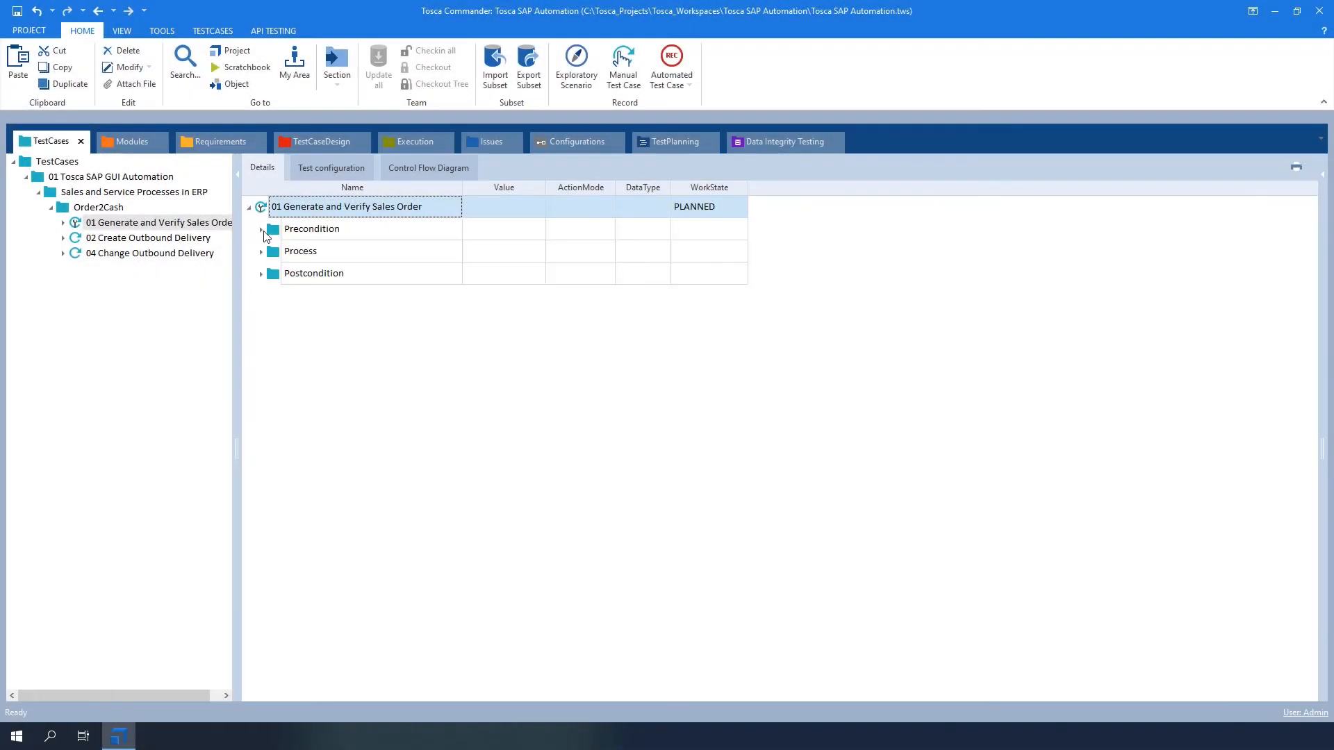
Step: Examine the test steps inside the Precondition, Process and Postcondition folders of the sales order test case
click(262, 230)
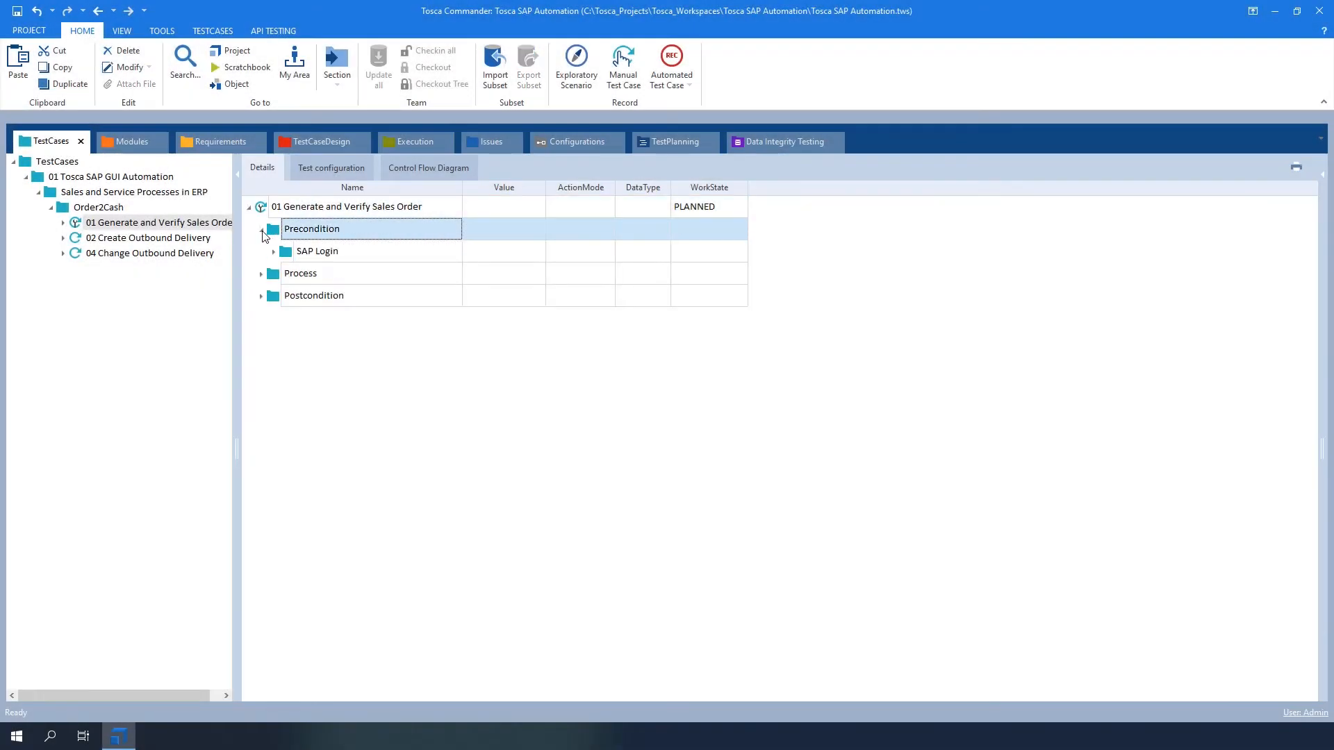
click(273, 252)
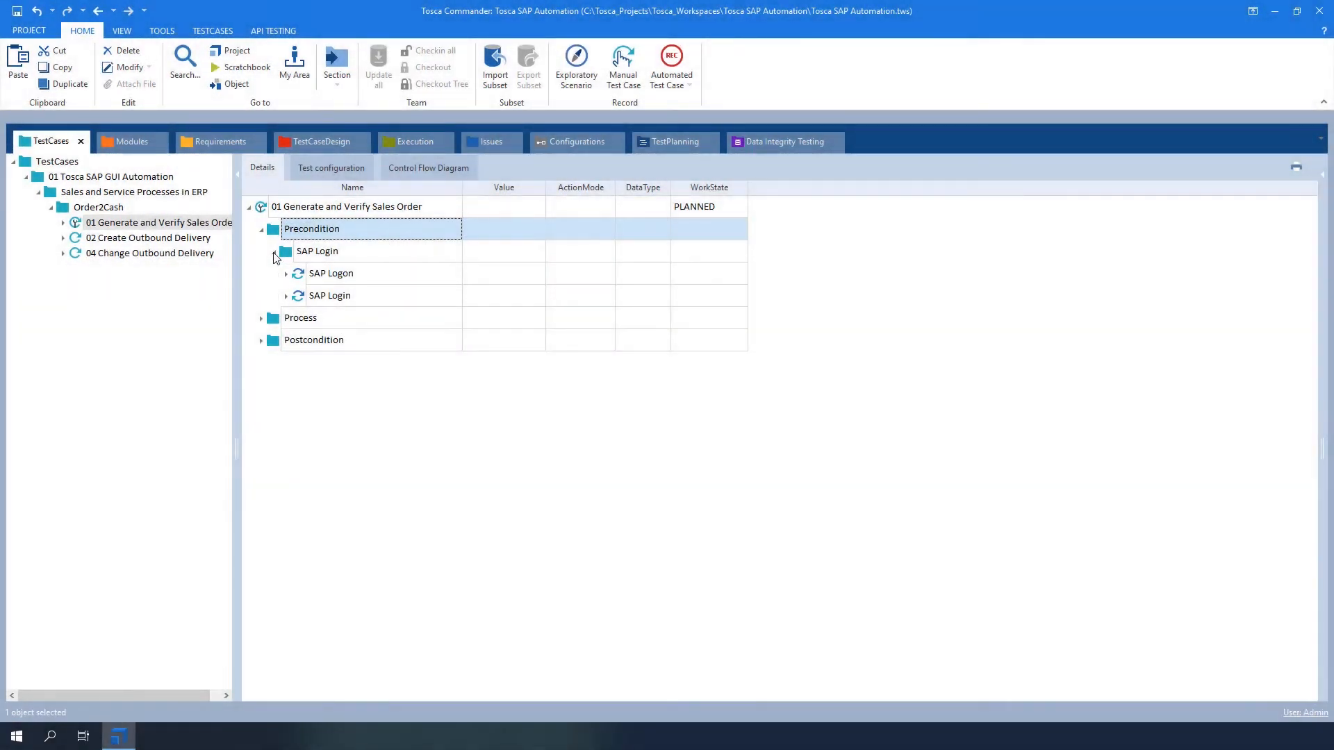
click(262, 319)
click(274, 341)
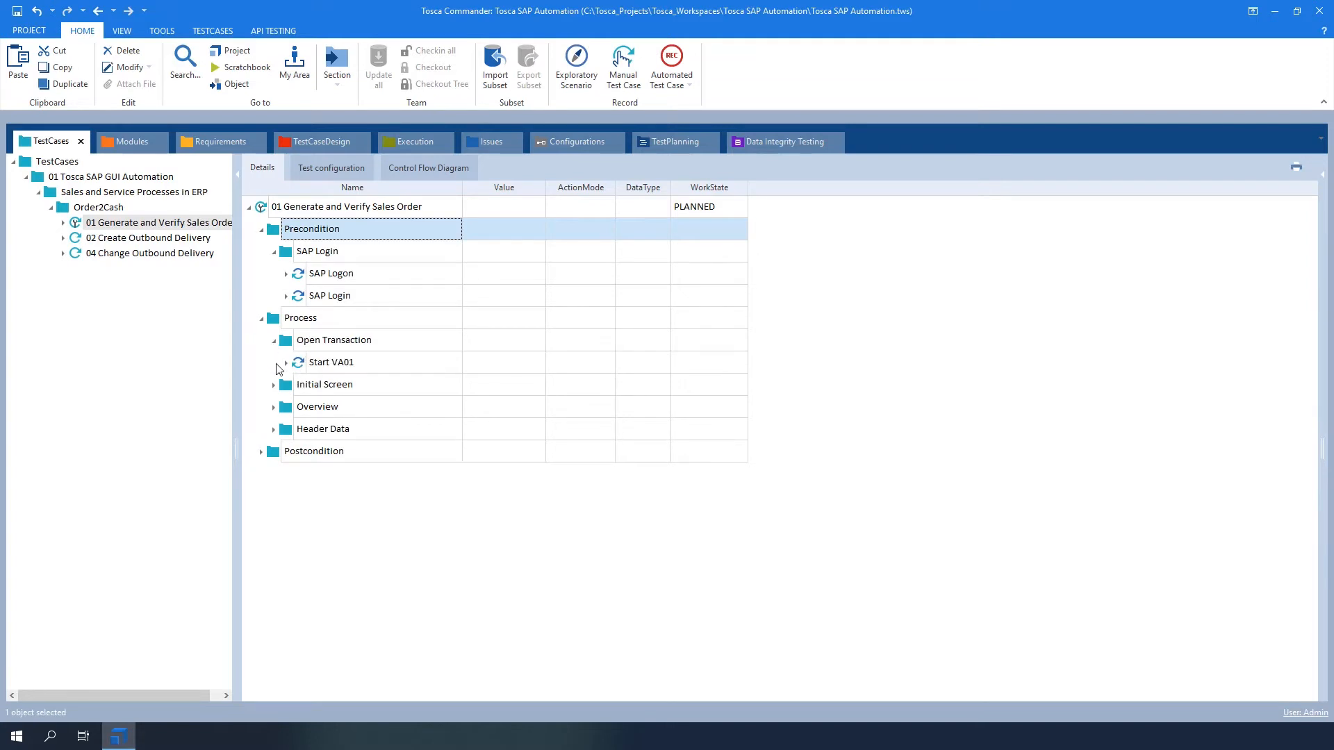
click(274, 386)
click(274, 452)
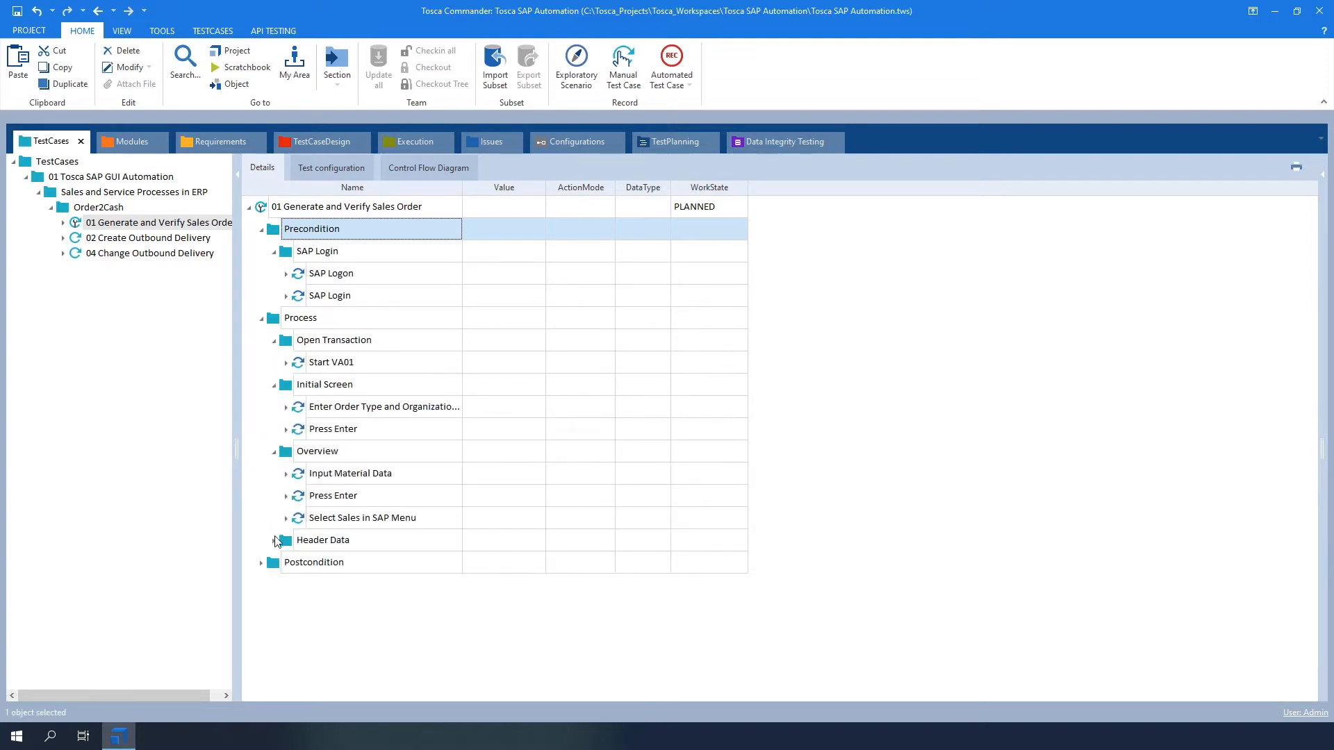
click(275, 541)
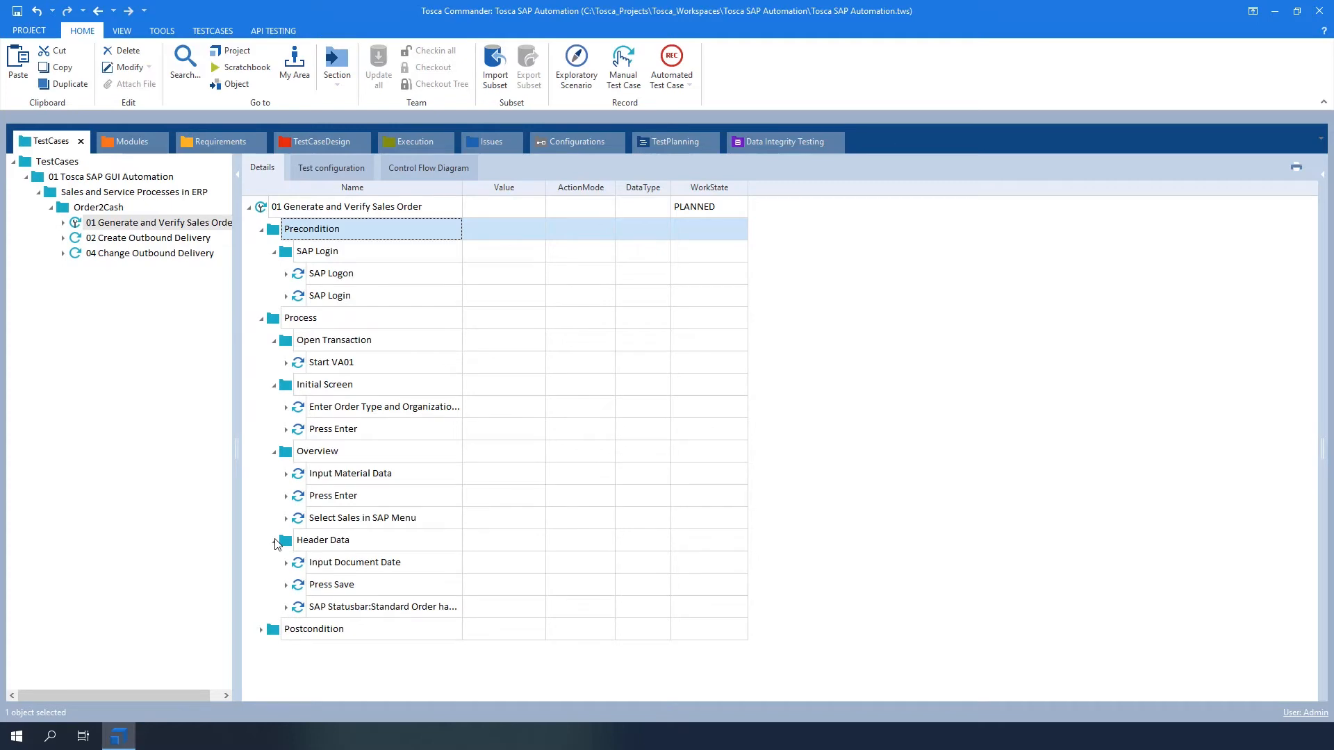
click(261, 629)
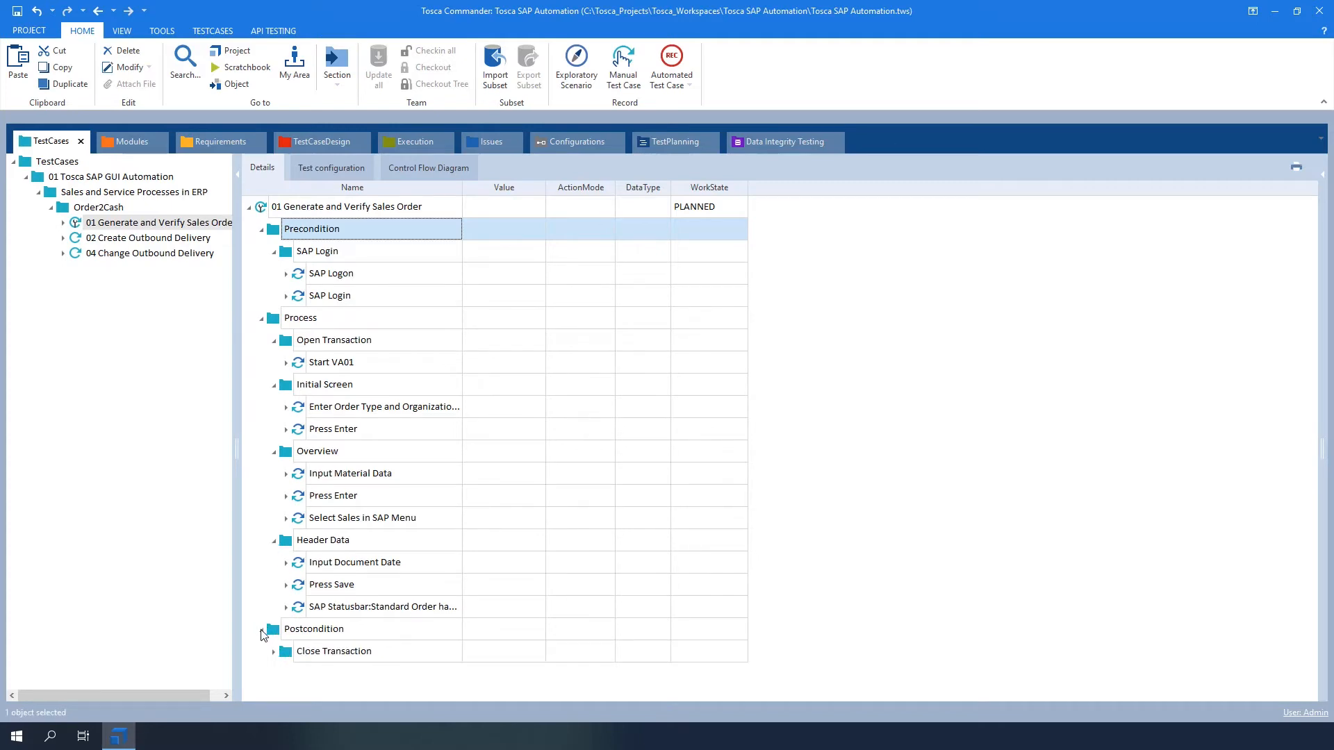
click(273, 652)
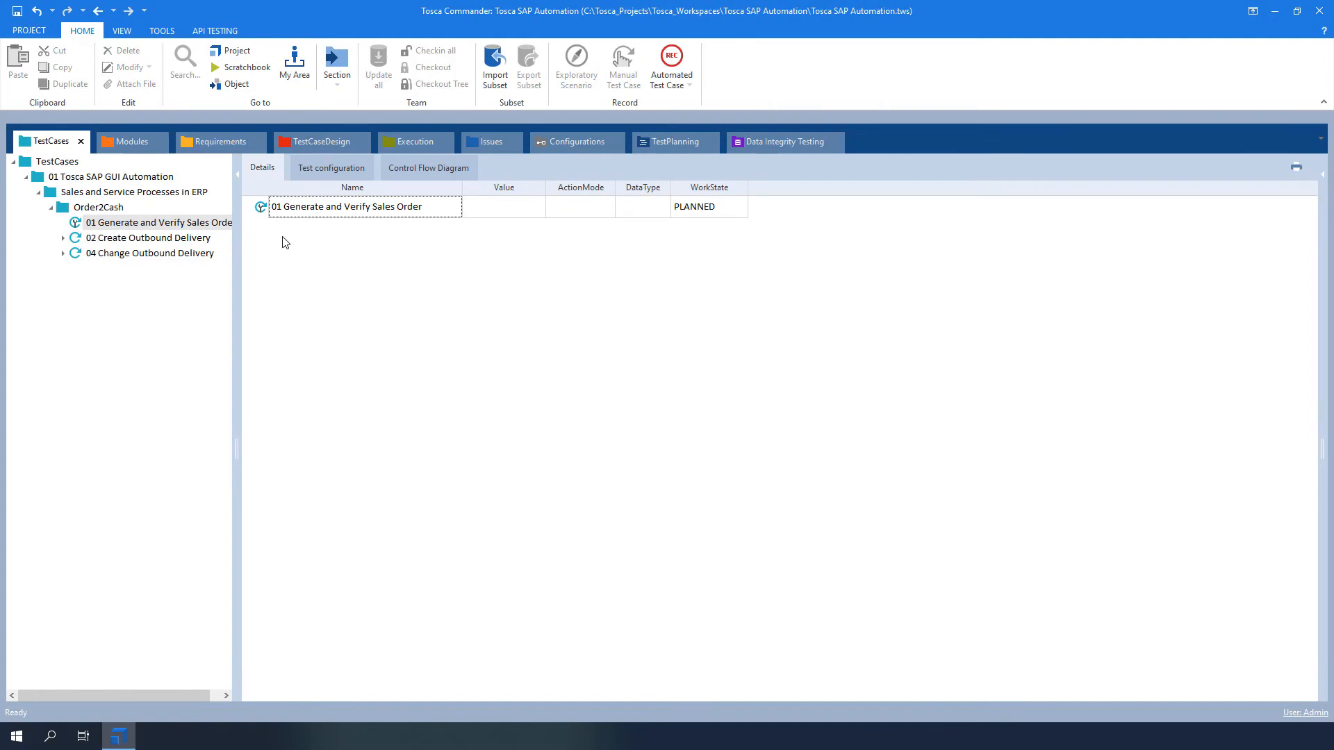
Step: Create a test step folder named Precondition in the empty 01 Generate and Verify Sales Order test case
right_click(281, 207)
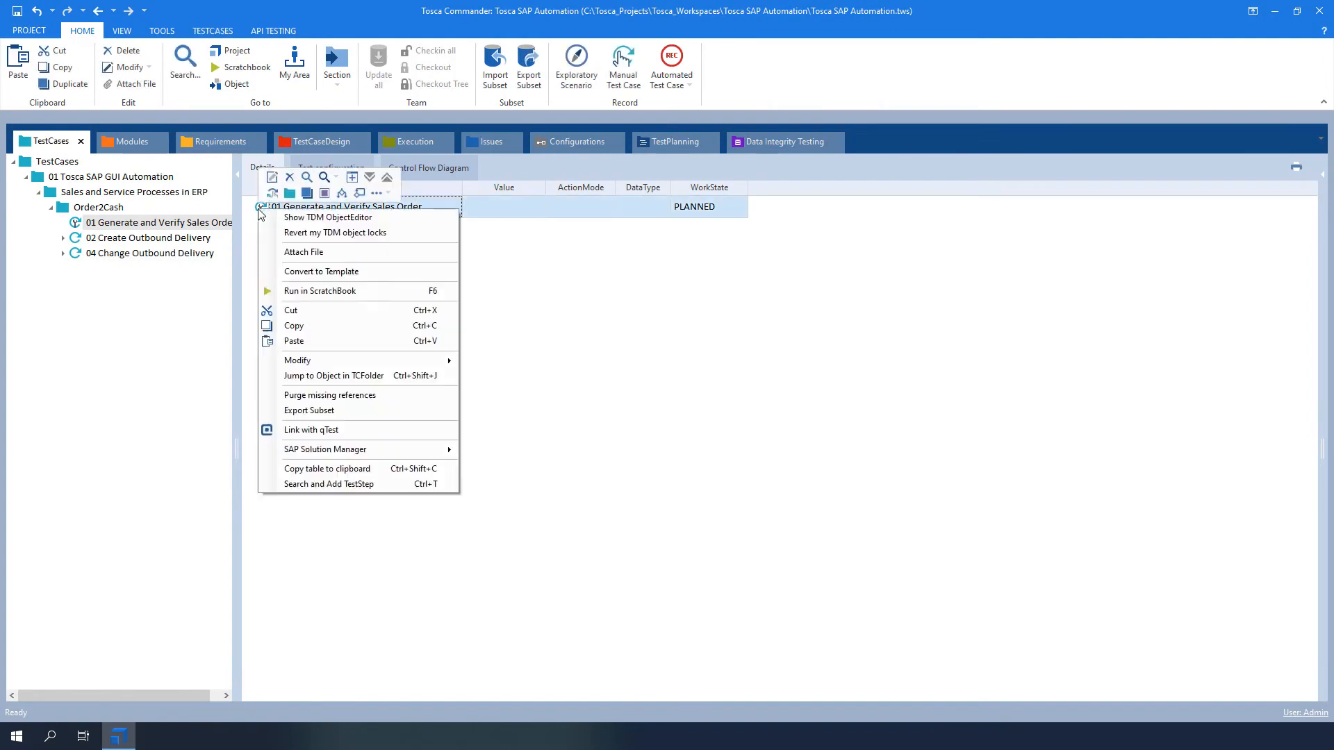
click(286, 225)
text(Pr)
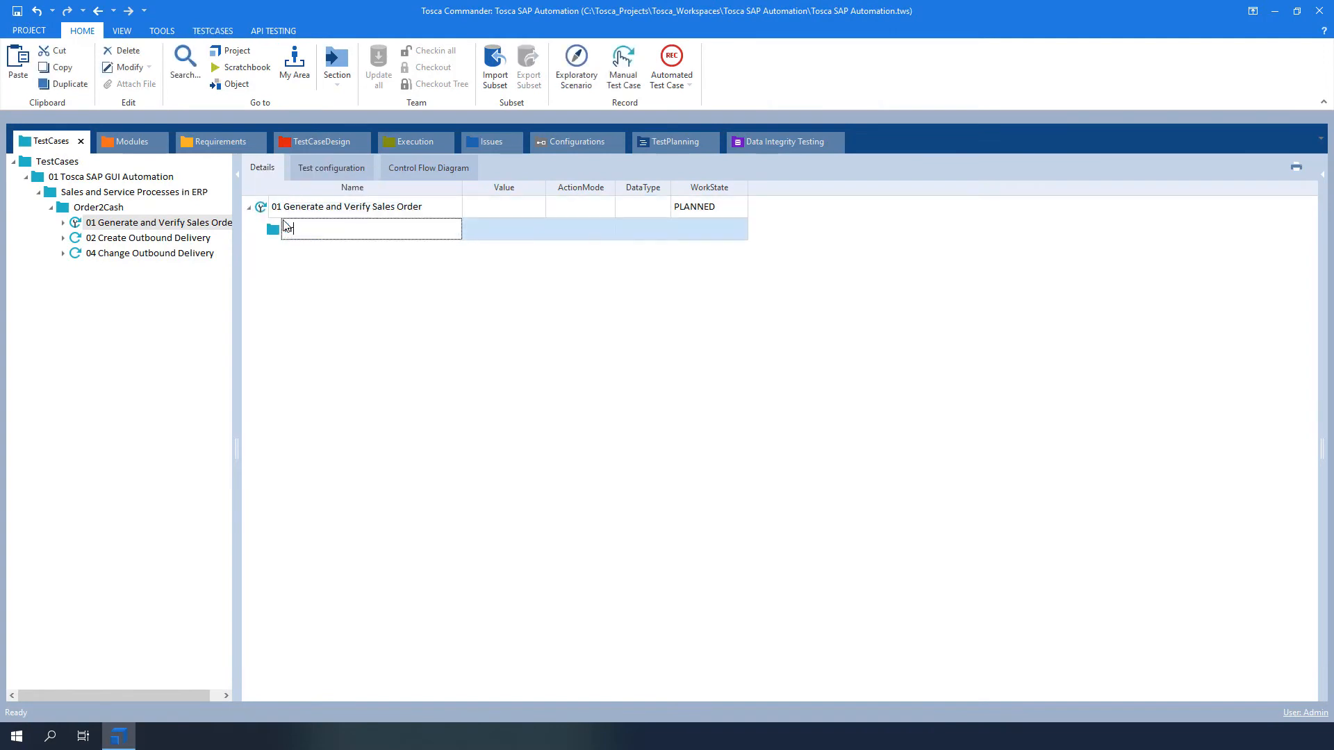
text(econdition)
key(Return)
Step: Add a folder named Process to the 01 Generate and Verify Sales Order test case
click(262, 210)
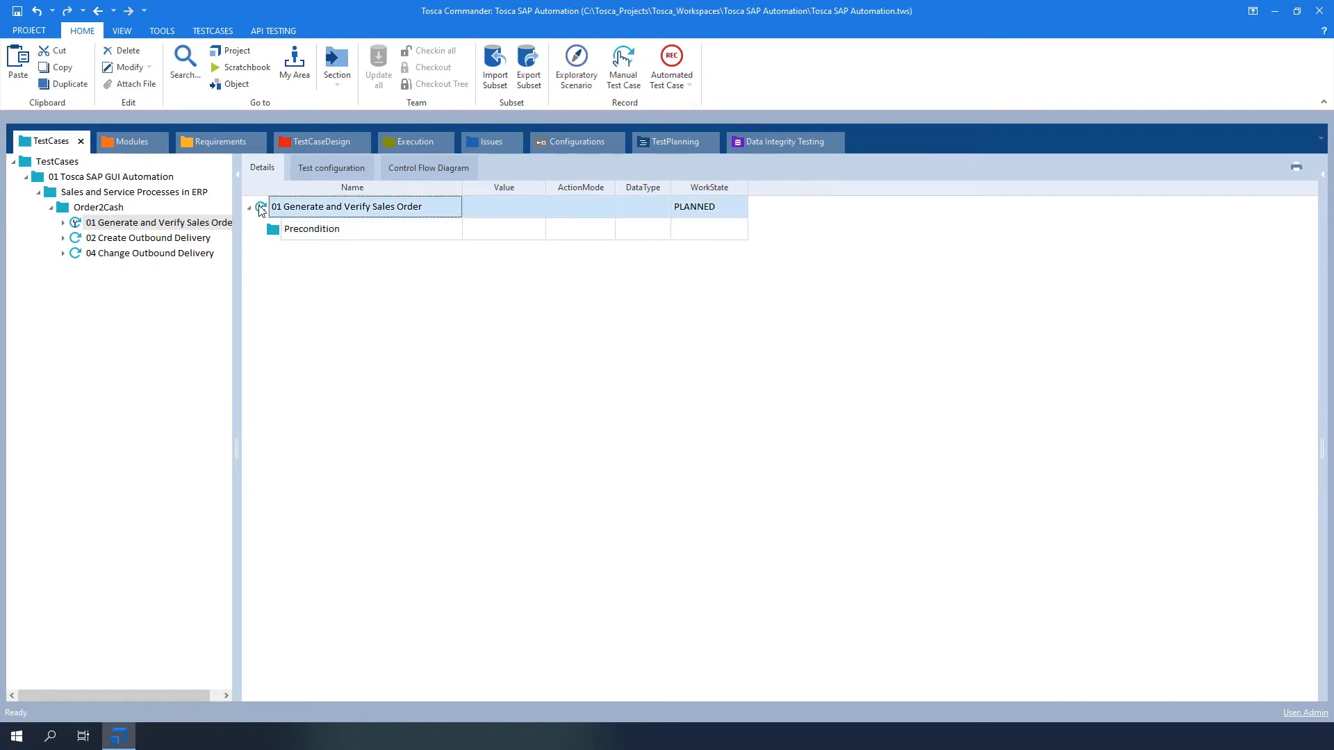
right_click(261, 210)
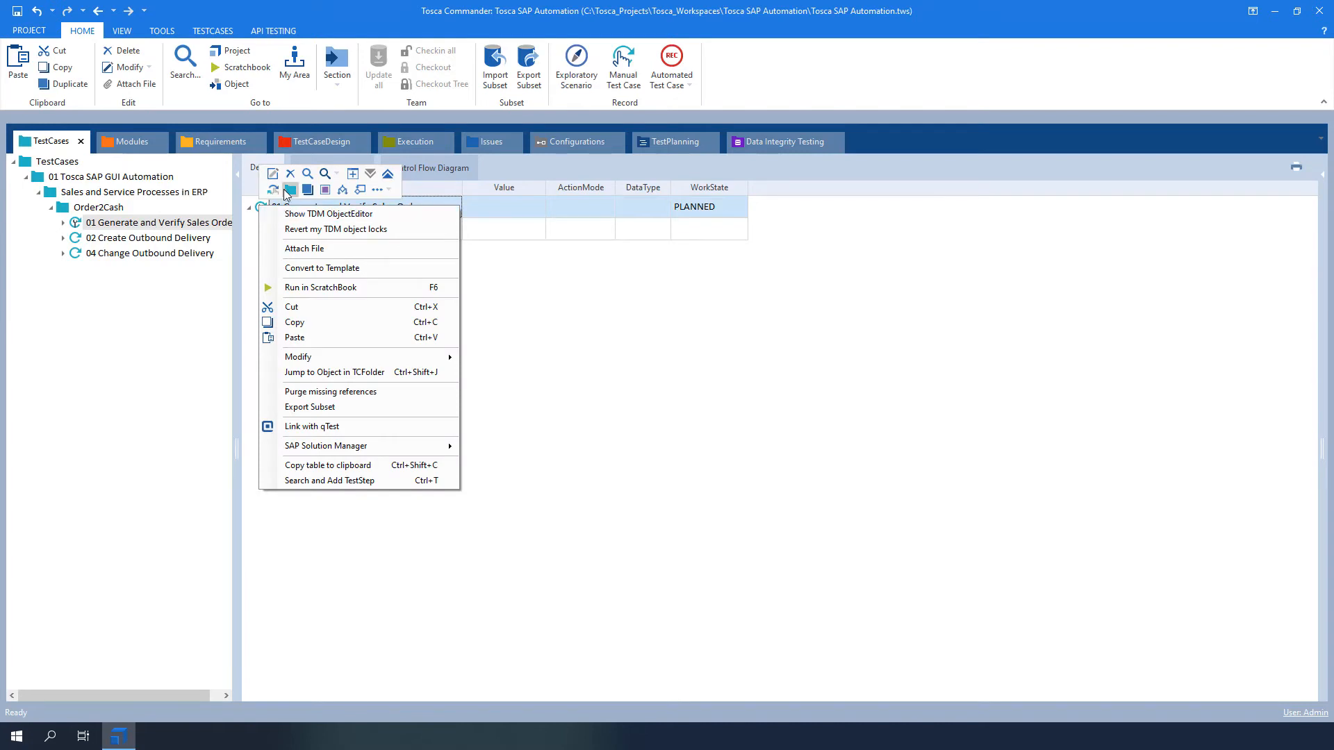
click(290, 194)
text(Process)
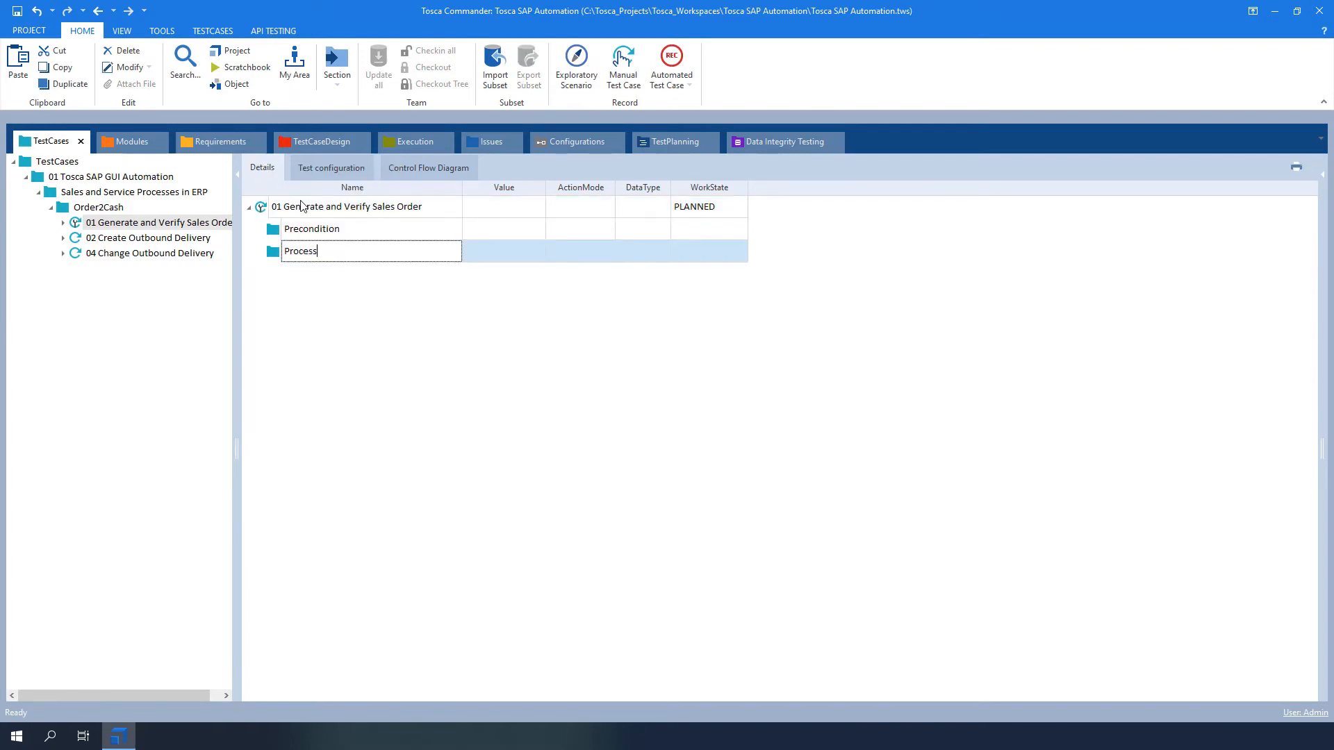
click(302, 299)
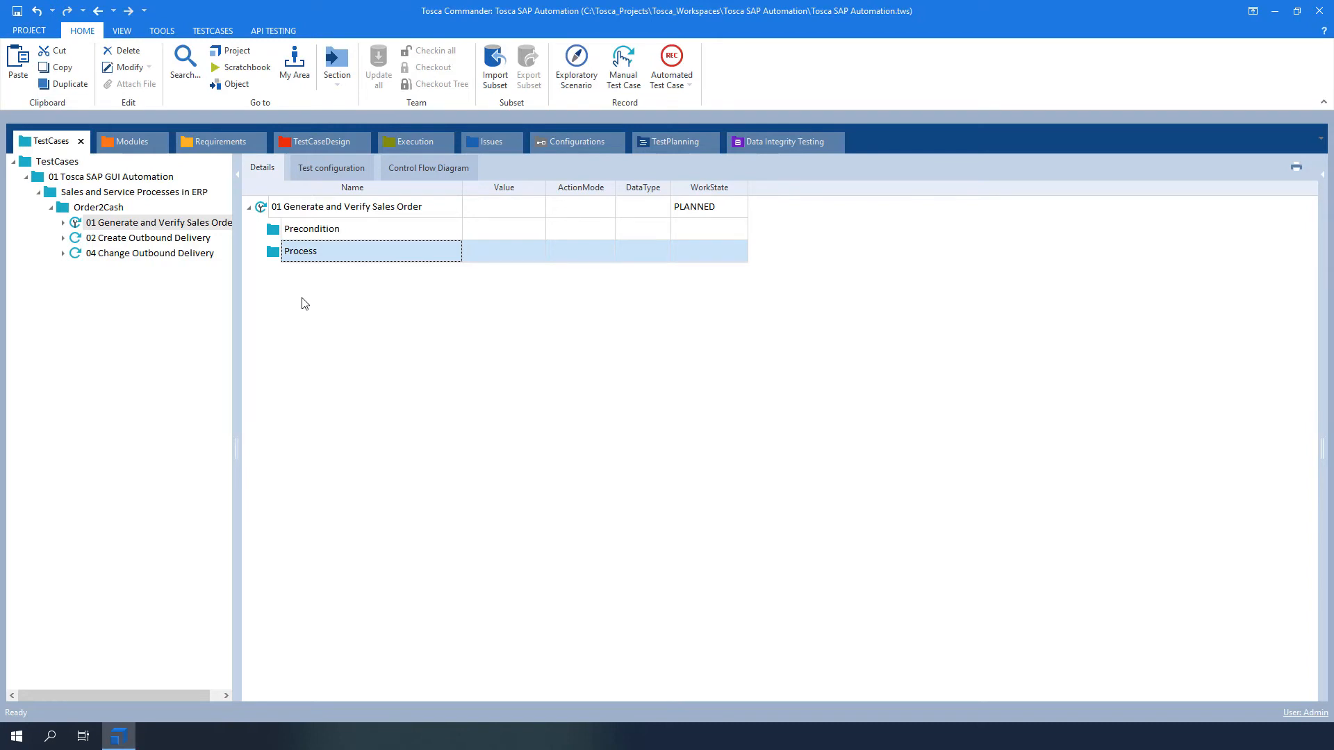
Step: Add a folder named Postcondition to the 01 Generate and Verify Sales Order test case
right_click(266, 205)
click(302, 191)
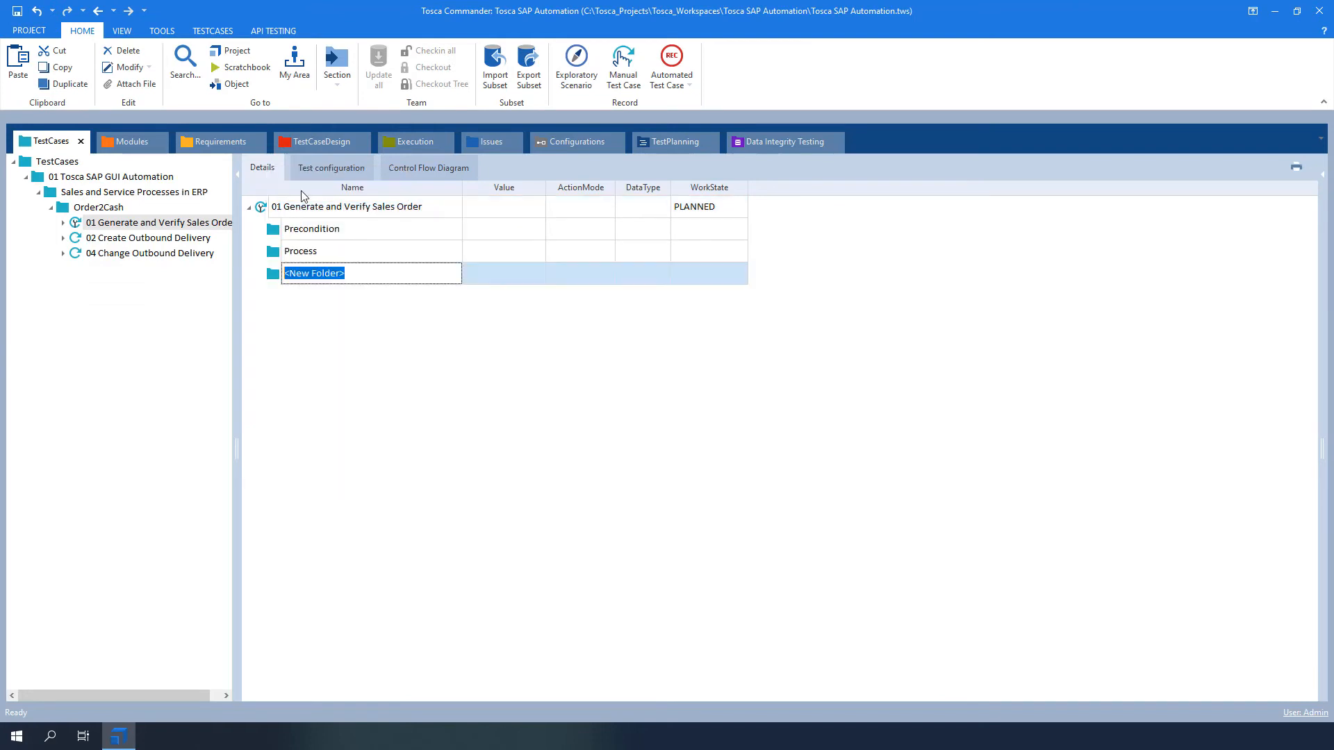
text(Postcond)
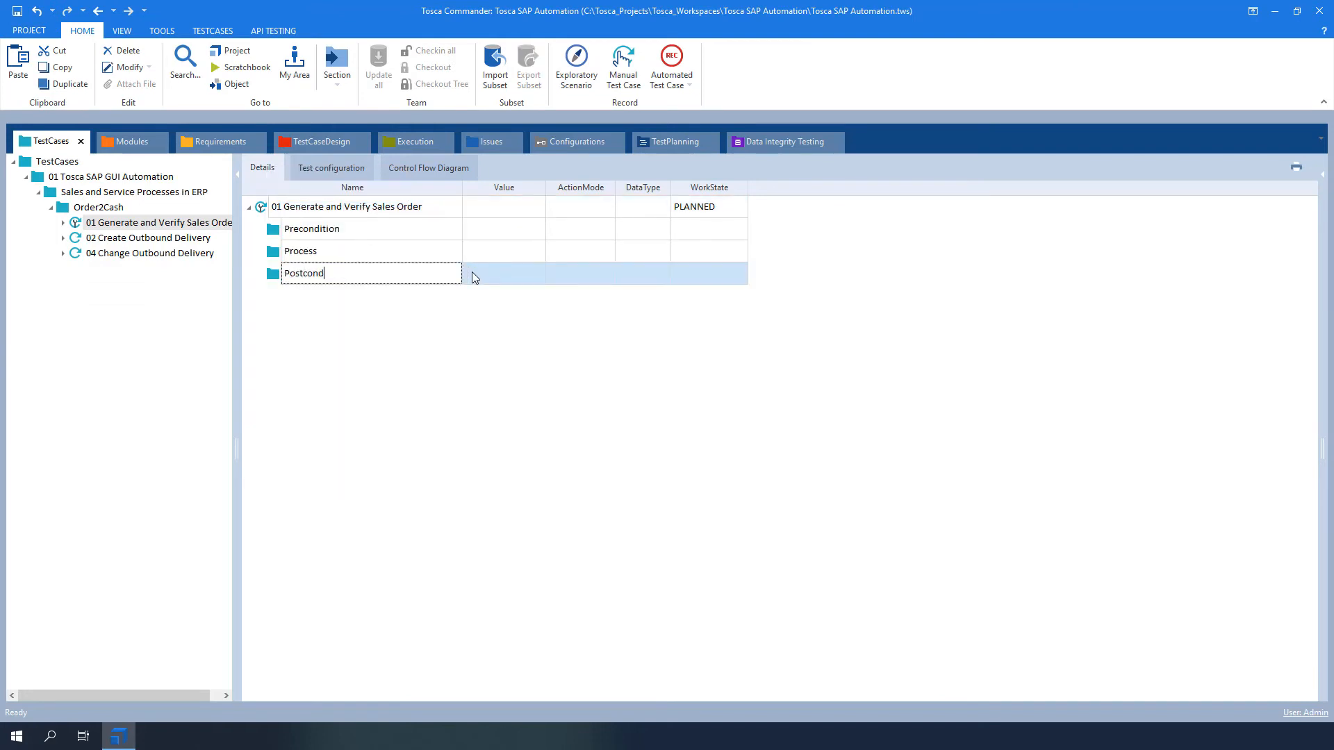
text(ition)
click(566, 351)
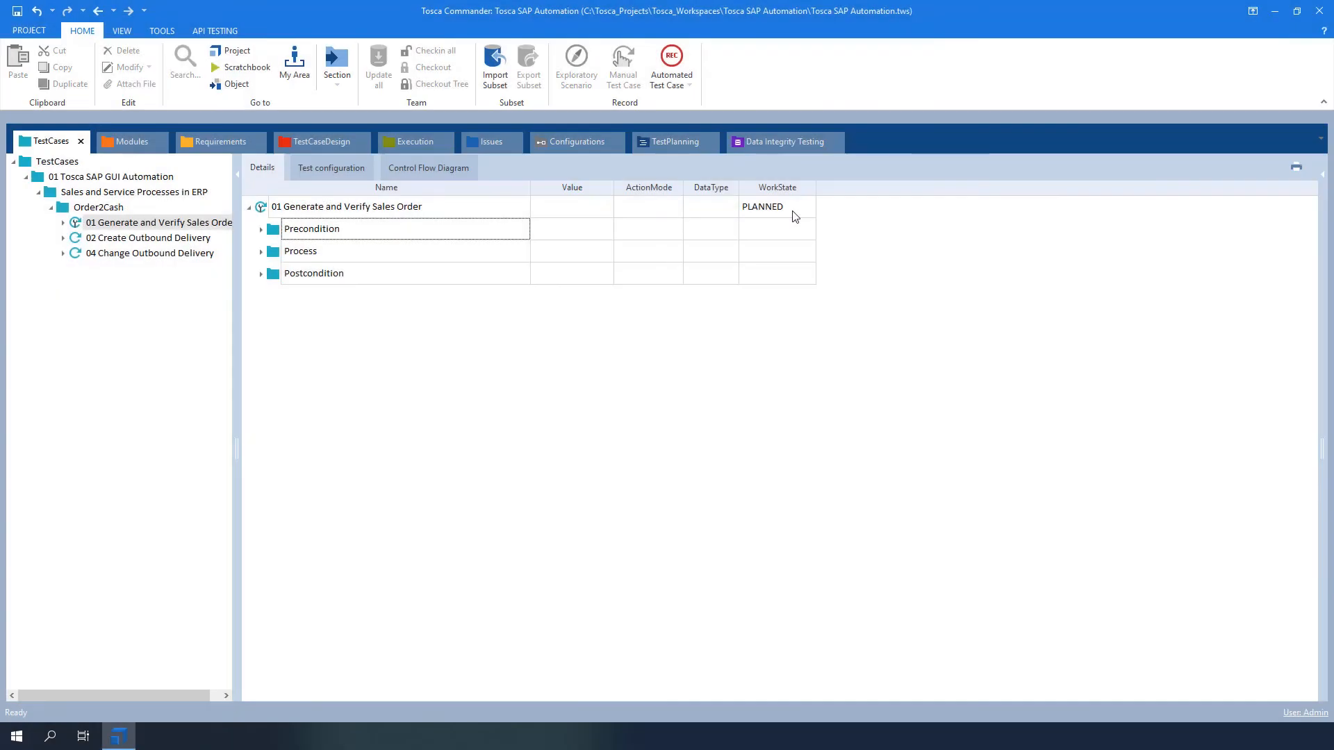
Step: Set the WorkState of the 01 Generate and Verify Sales Order test case to IN_WORK
click(793, 212)
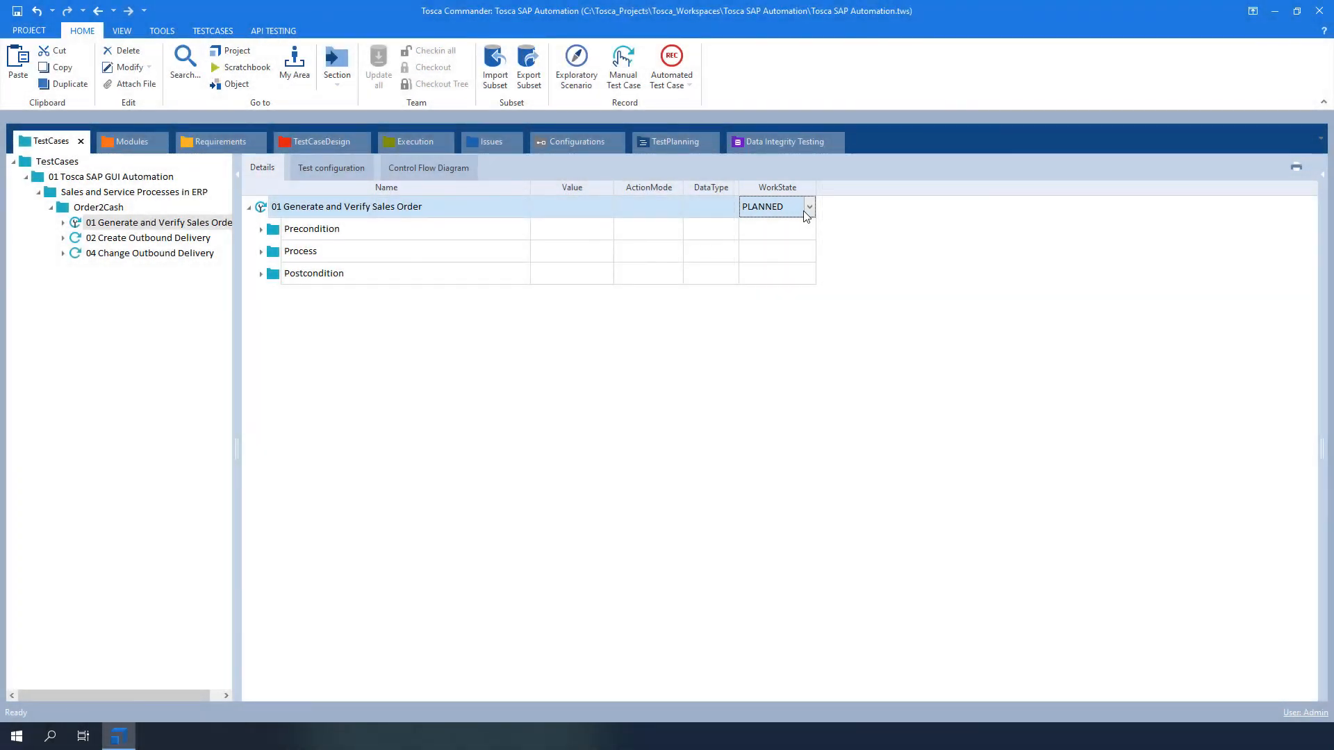
click(809, 209)
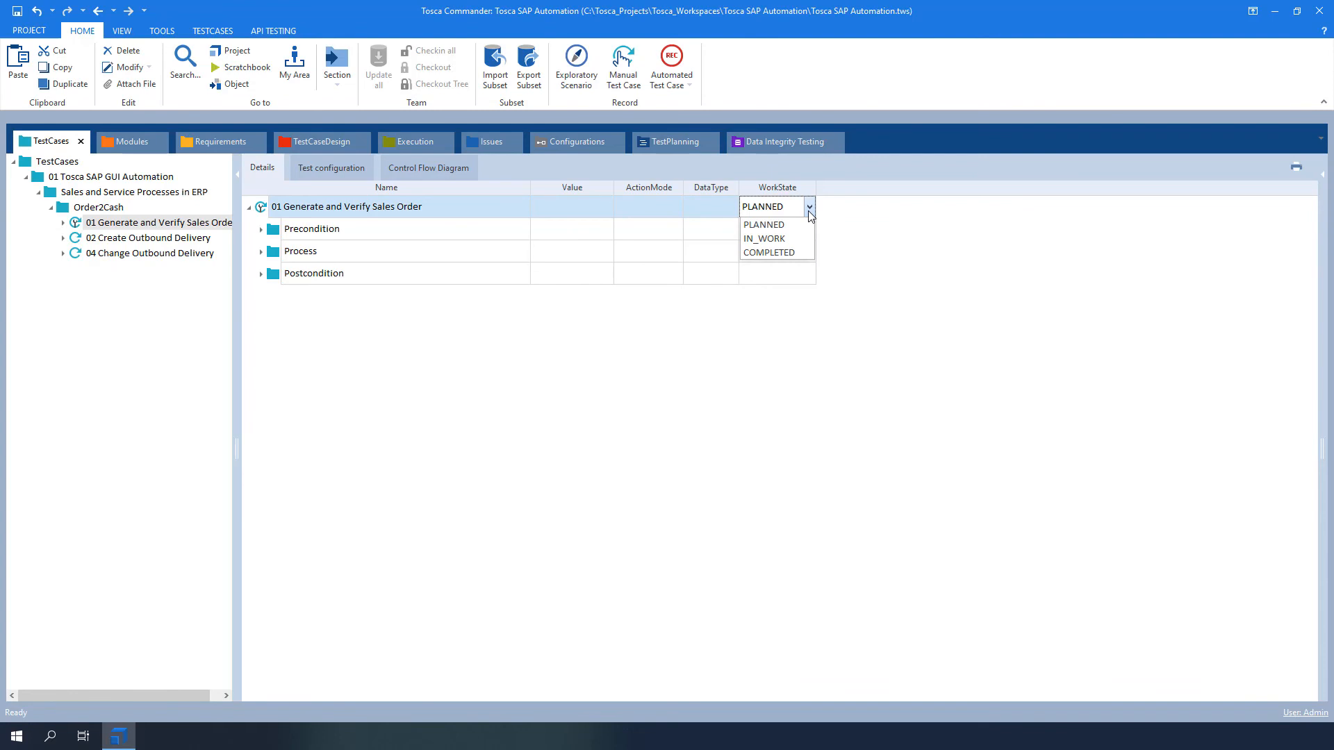
click(782, 239)
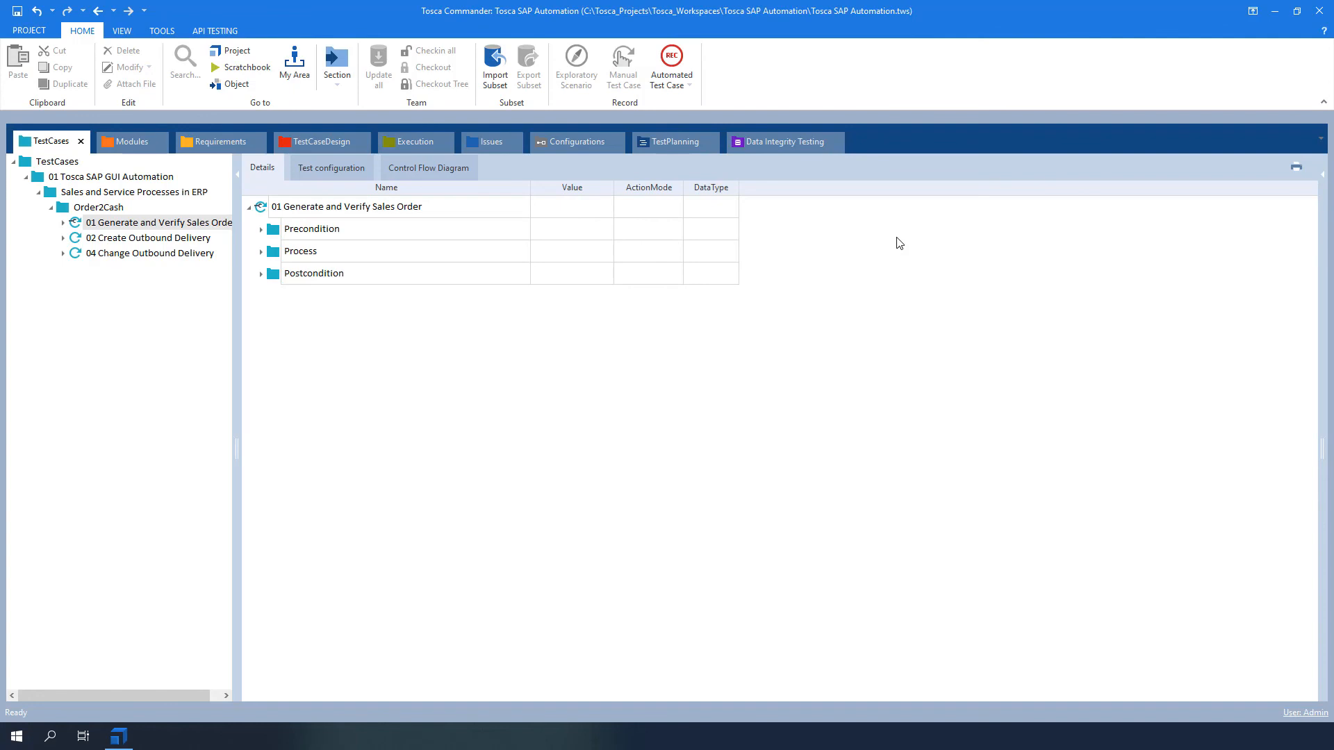
Step: Add the WorkState column to the test case details table using the Column Chooser
right_click(878, 187)
click(905, 198)
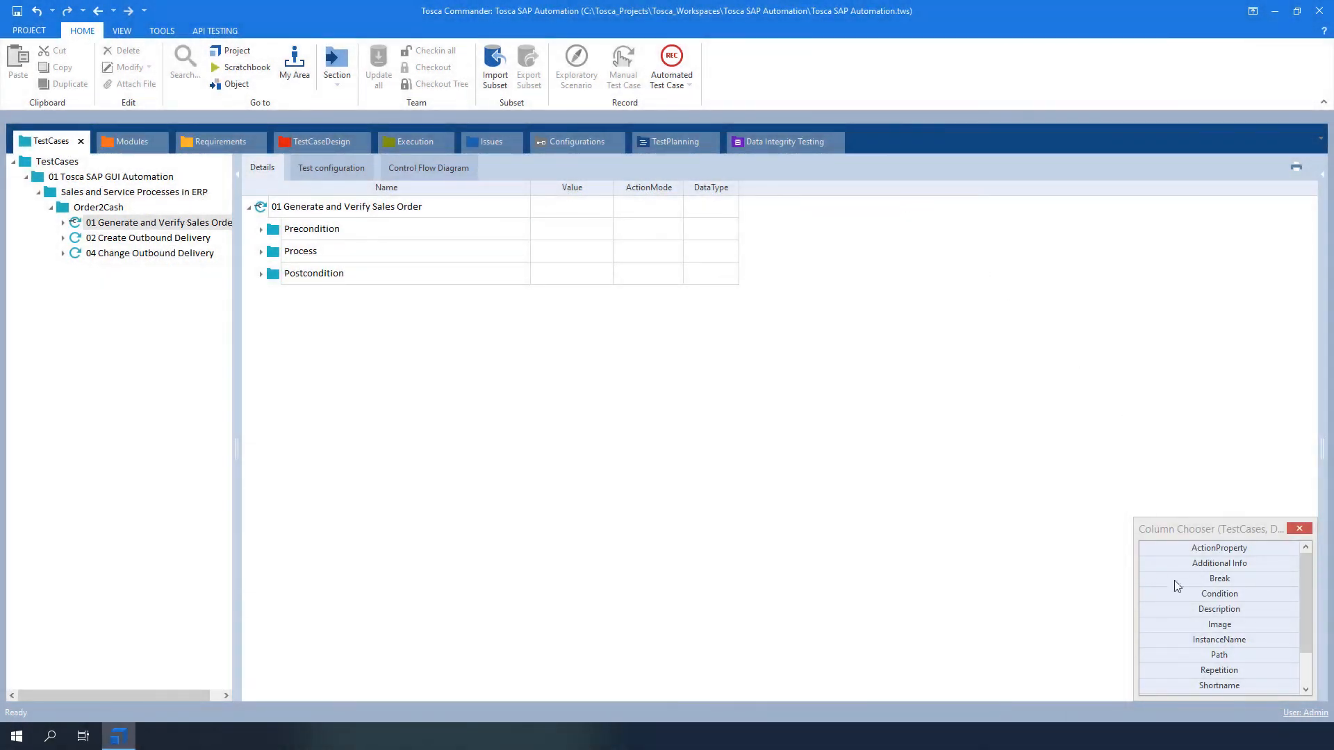
scroll(1232, 649, down, 1)
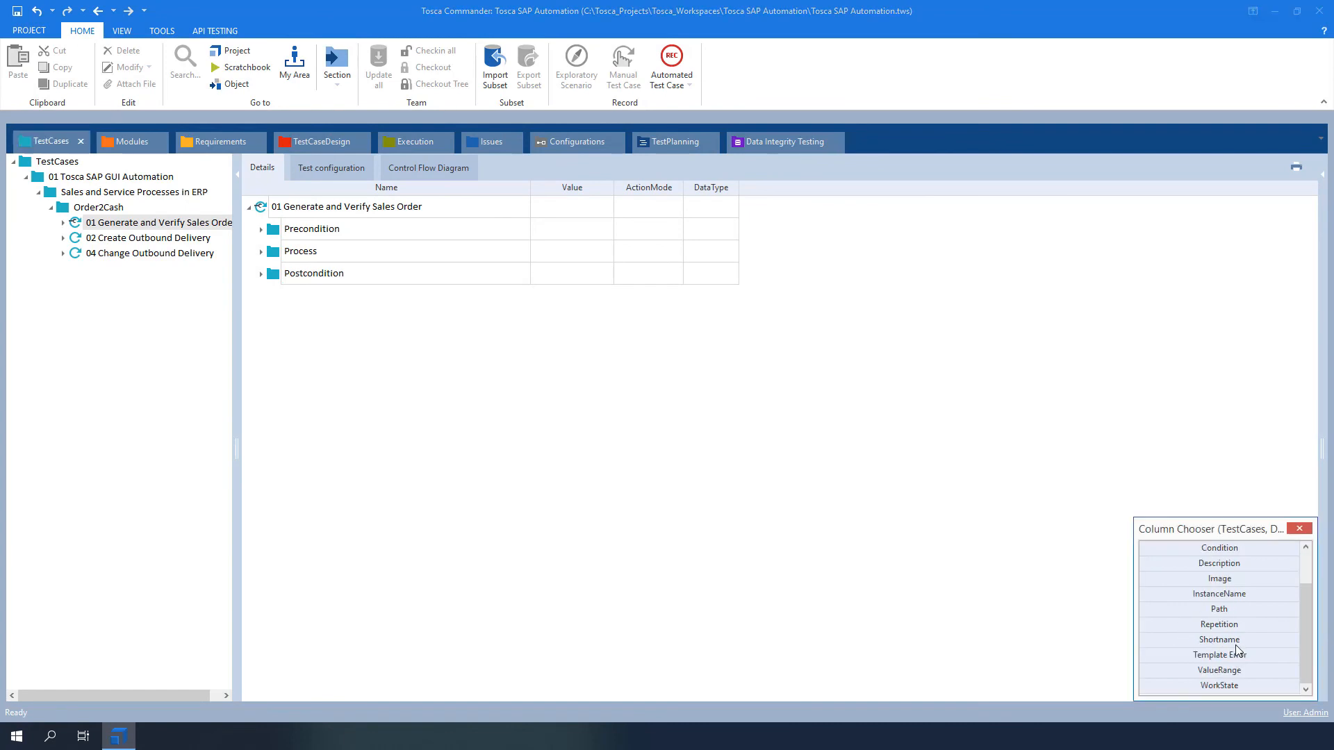
double_click(1232, 686)
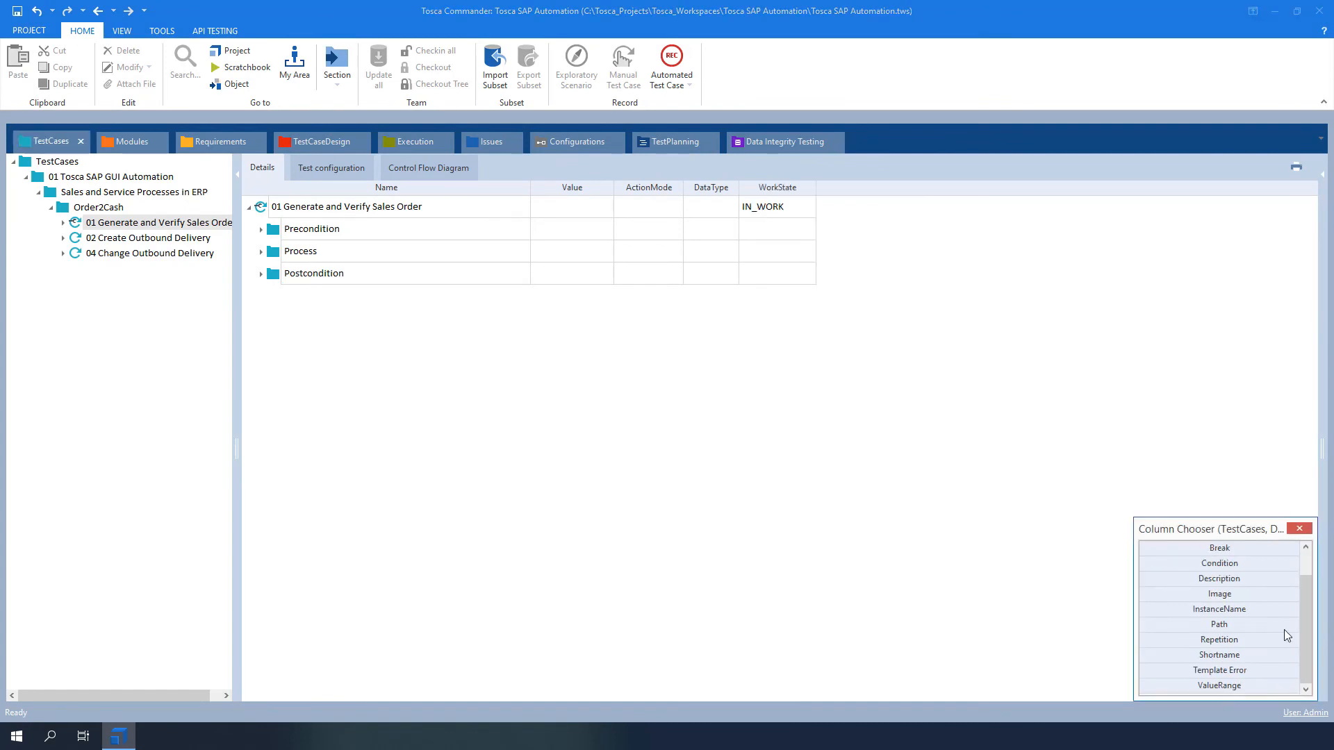
click(1299, 530)
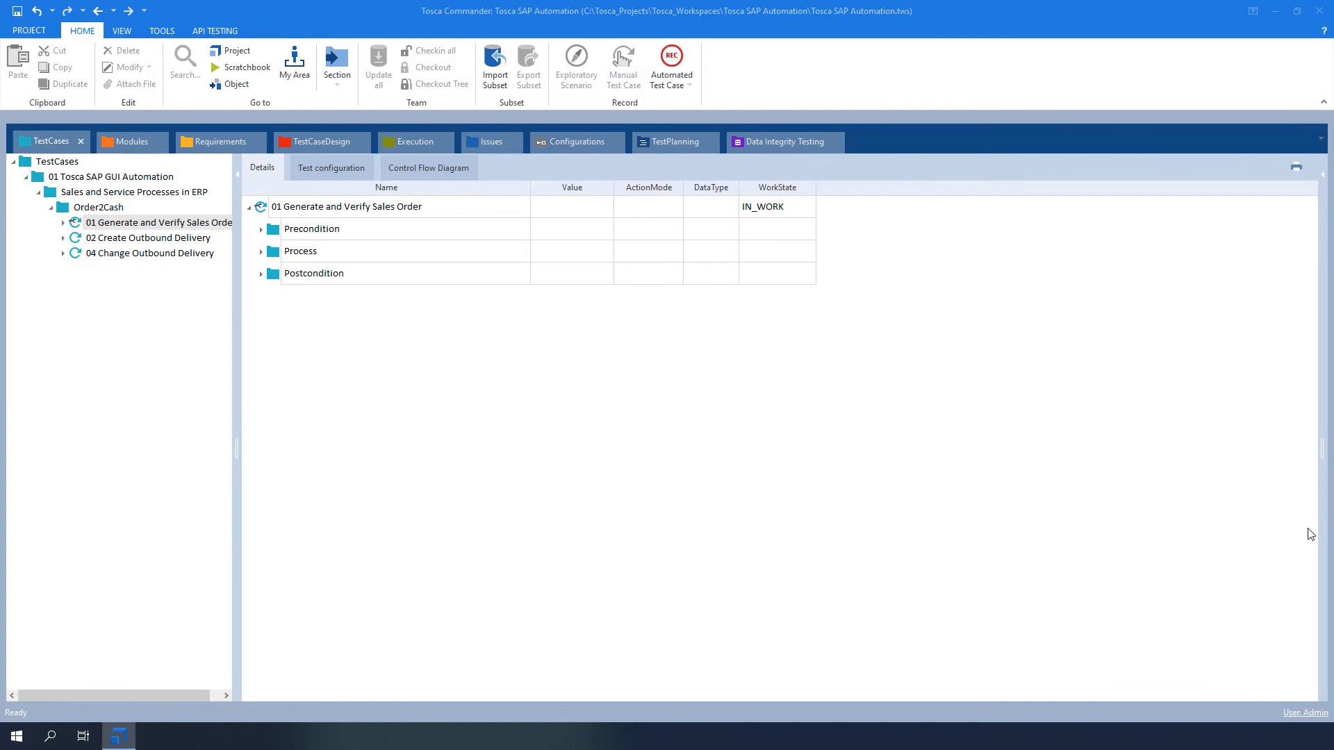